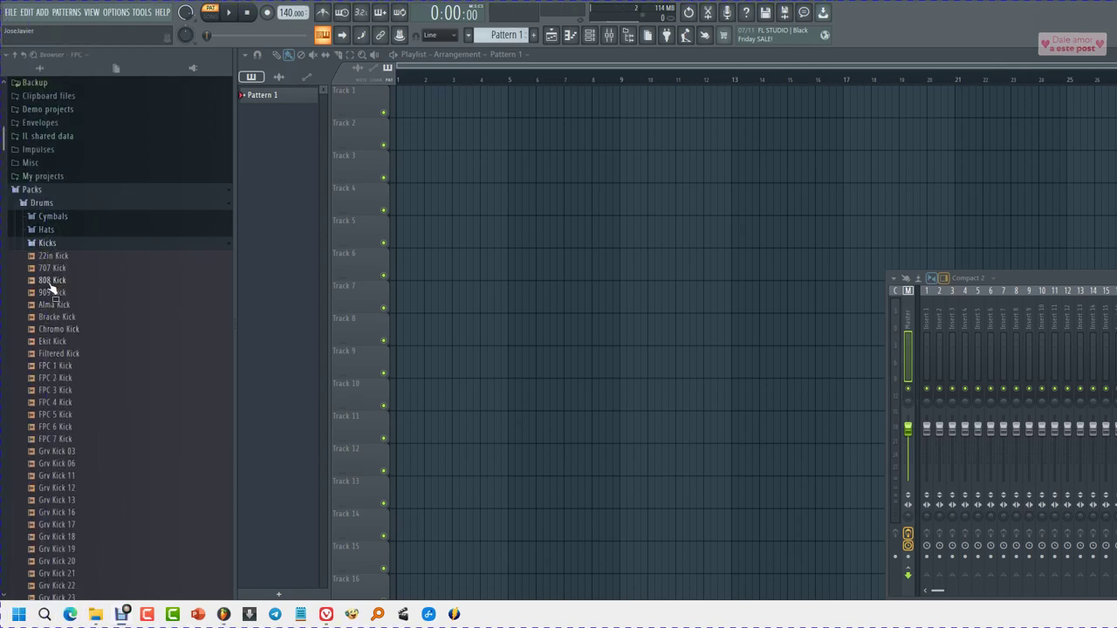
Place the 808 Kick sample on Track 1 on all four beats and route its audio clip to mixer insert 1.
{"action": "left_click_drag", "start_coordinate": [51, 285], "coordinate": [446, 105]}
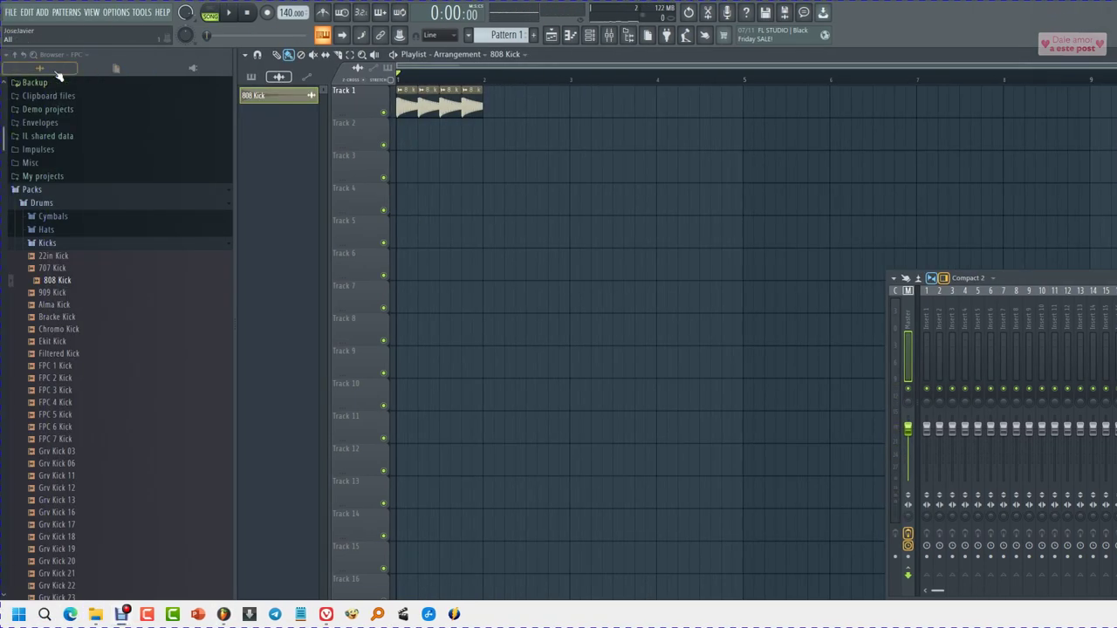
{"action": "left_click_drag", "start_coordinate": [185, 13], "coordinate": [198, 107]}
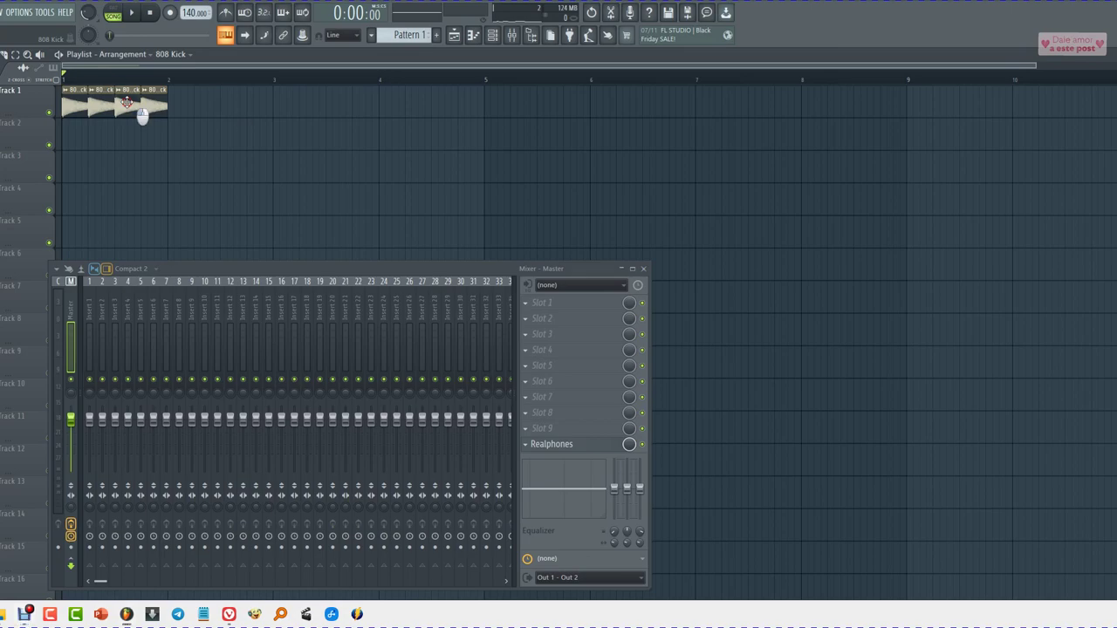
{"action": "double_click", "coordinate": [127, 103]}
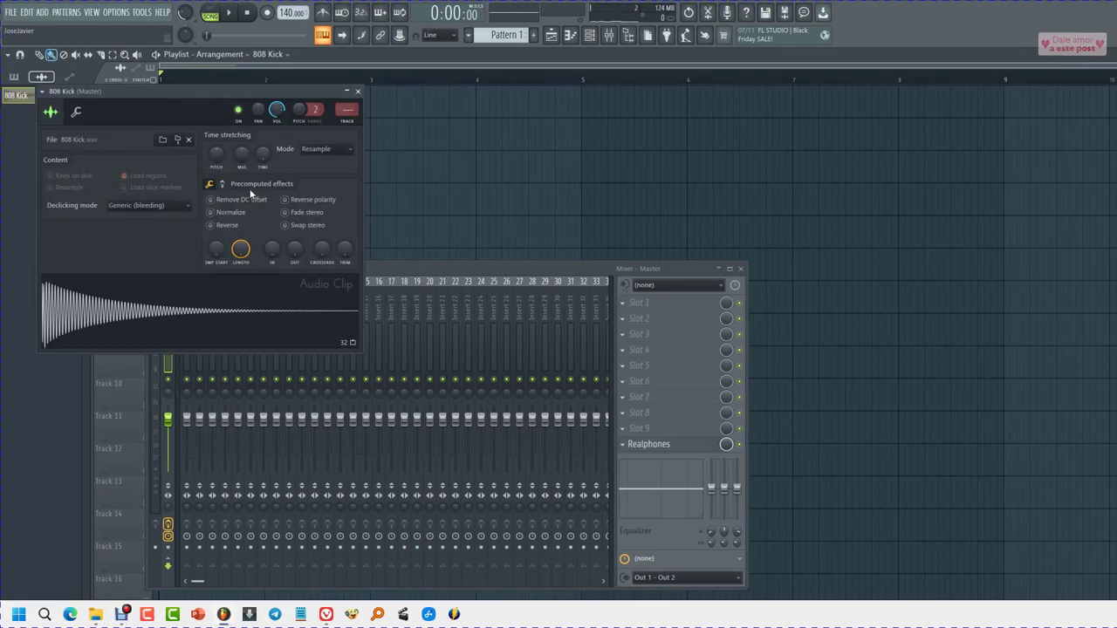
{"action": "scroll", "coordinate": [340, 127], "scroll_direction": "up", "scroll_amount": 1}
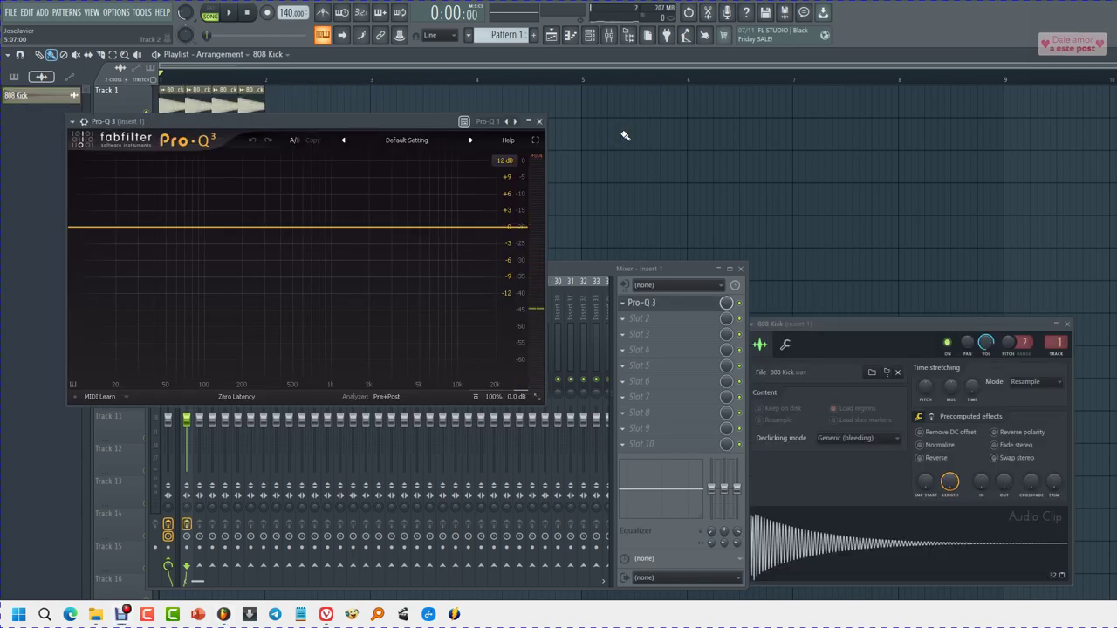
Play the kick, load Patcher in slot 1 of Insert 1, and wire its input straight to its output.
{"action": "left_click", "coordinate": [229, 12]}
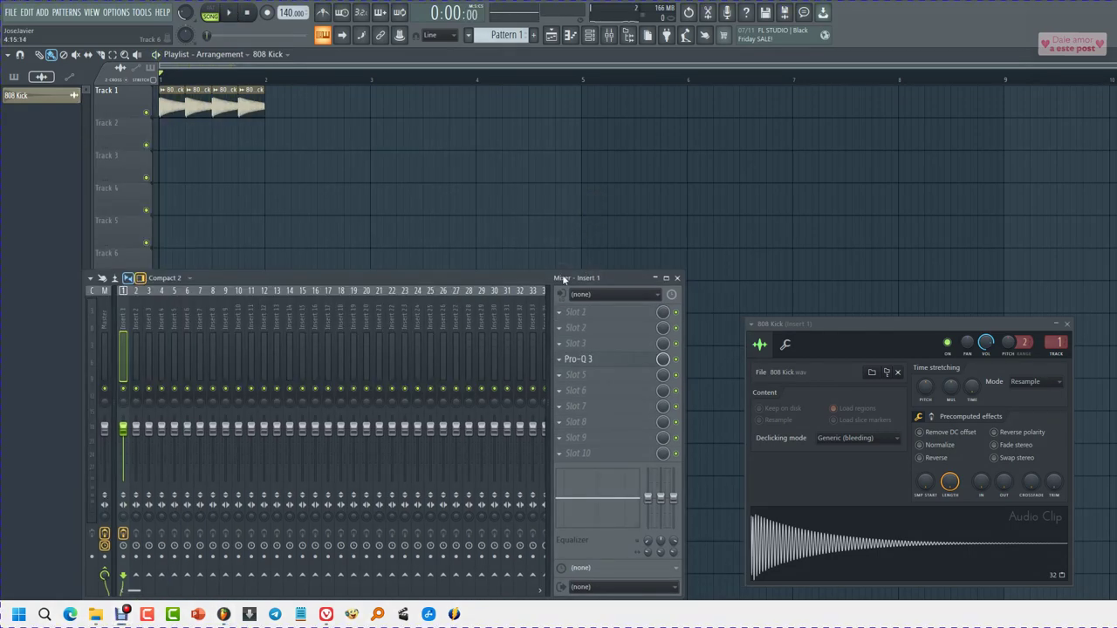
{"action": "left_click", "coordinate": [565, 312]}
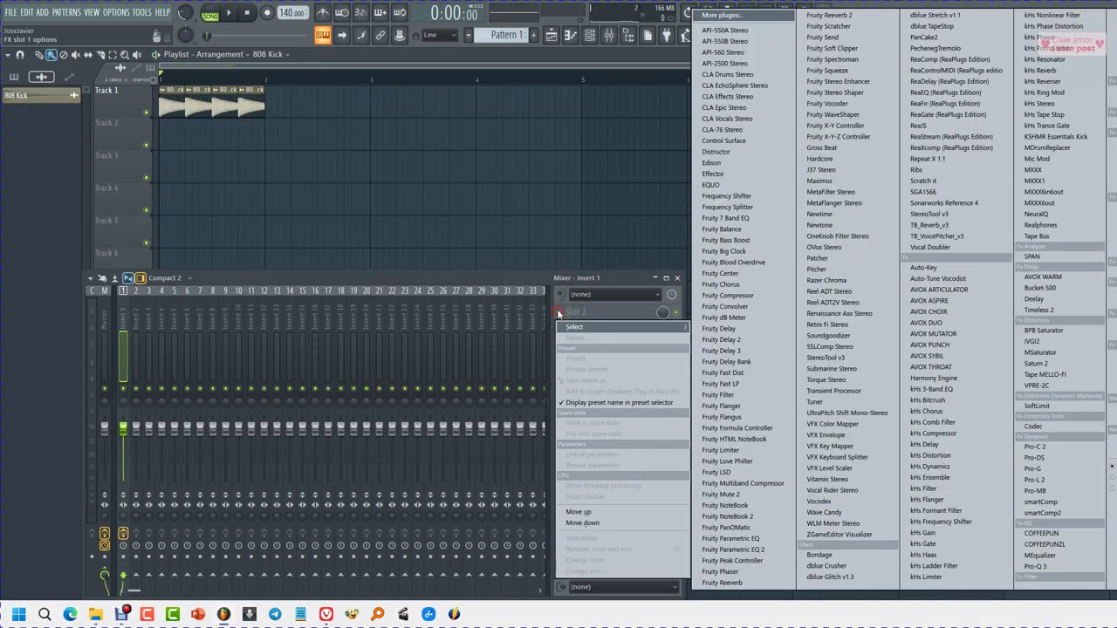
{"action": "left_click", "coordinate": [814, 259]}
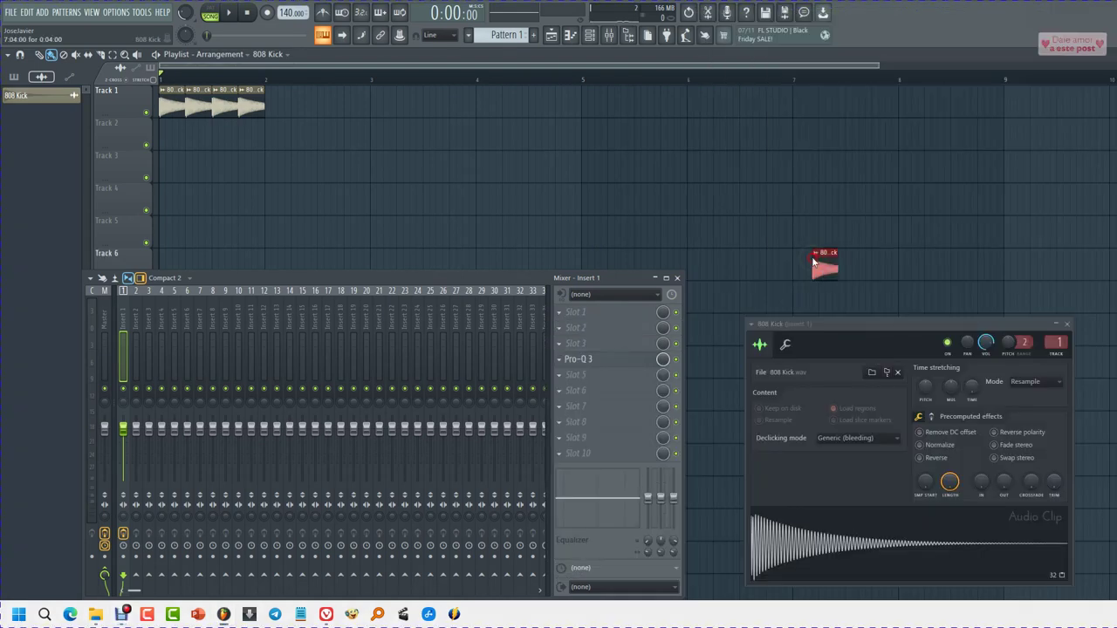
{"action": "left_click_drag", "start_coordinate": [742, 349], "coordinate": [991, 349]}
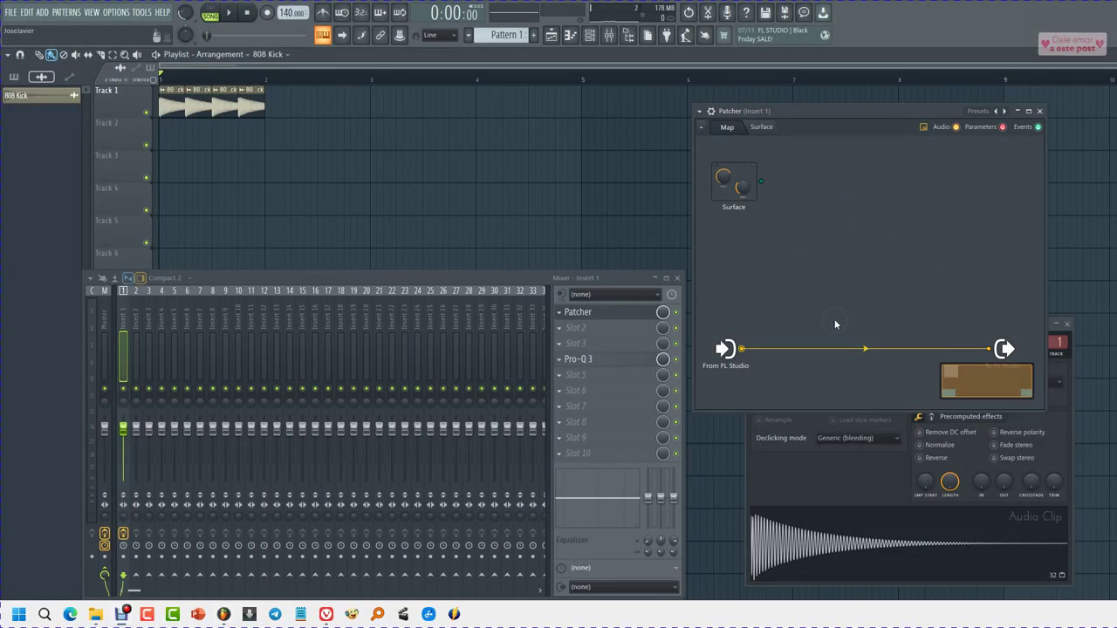
{"action": "left_click_drag", "start_coordinate": [864, 349], "coordinate": [856, 387]}
{"action": "left_click_drag", "start_coordinate": [861, 489], "coordinate": [861, 492]}
Add BPB Saturator to the Patcher map and wire it between the FL Studio input and output, parallel to the dry path.
{"action": "right_click", "coordinate": [782, 254]}
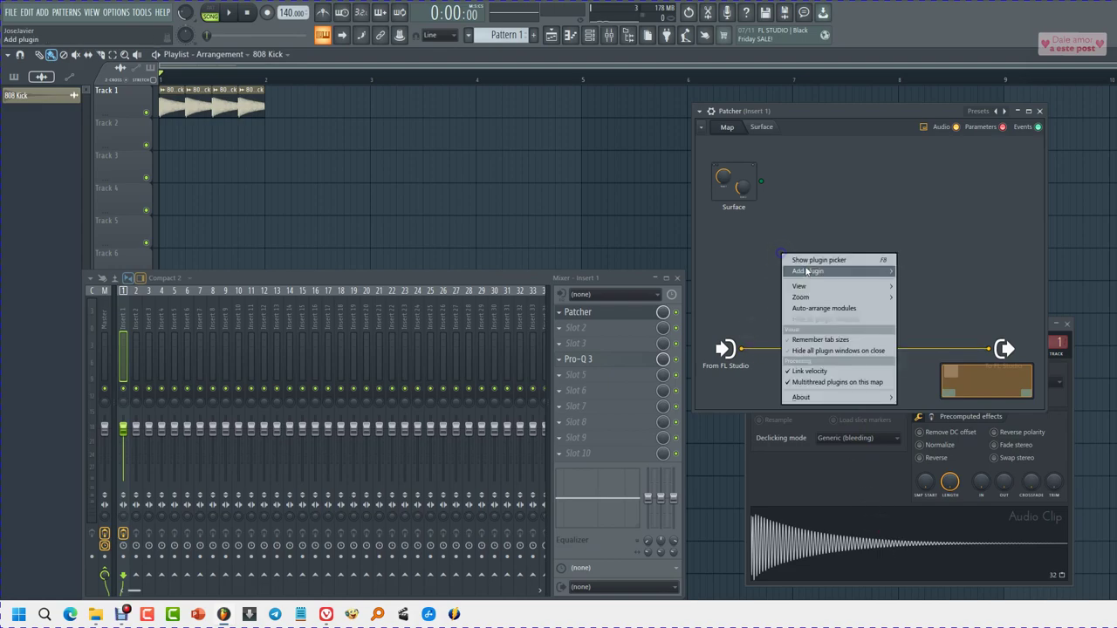
{"action": "mouse_move", "coordinate": [808, 271]}
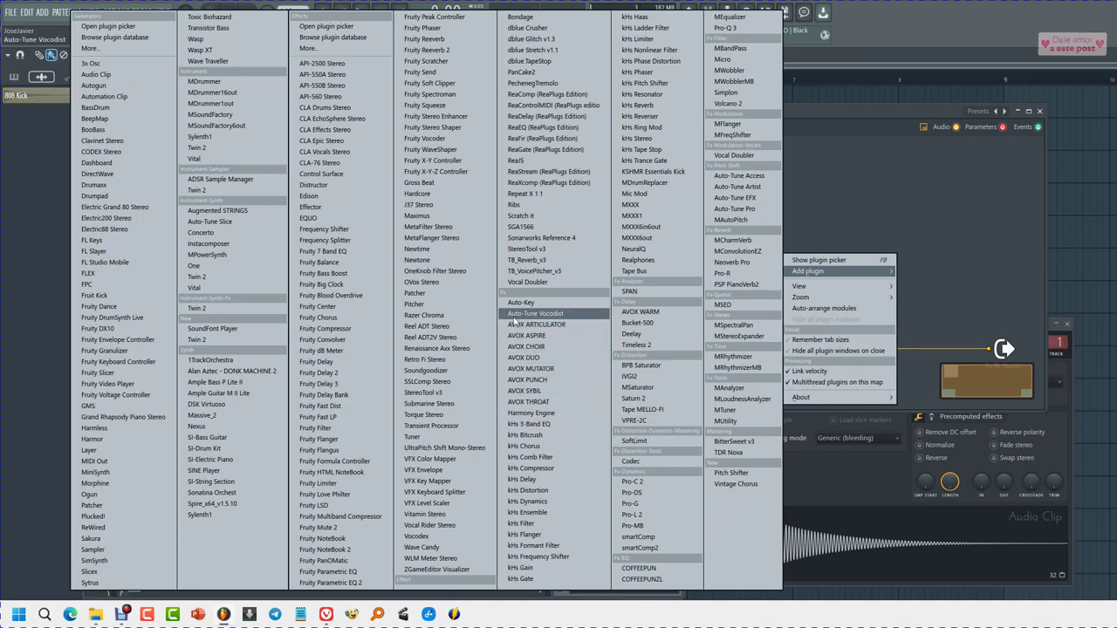
{"action": "left_click", "coordinate": [644, 366]}
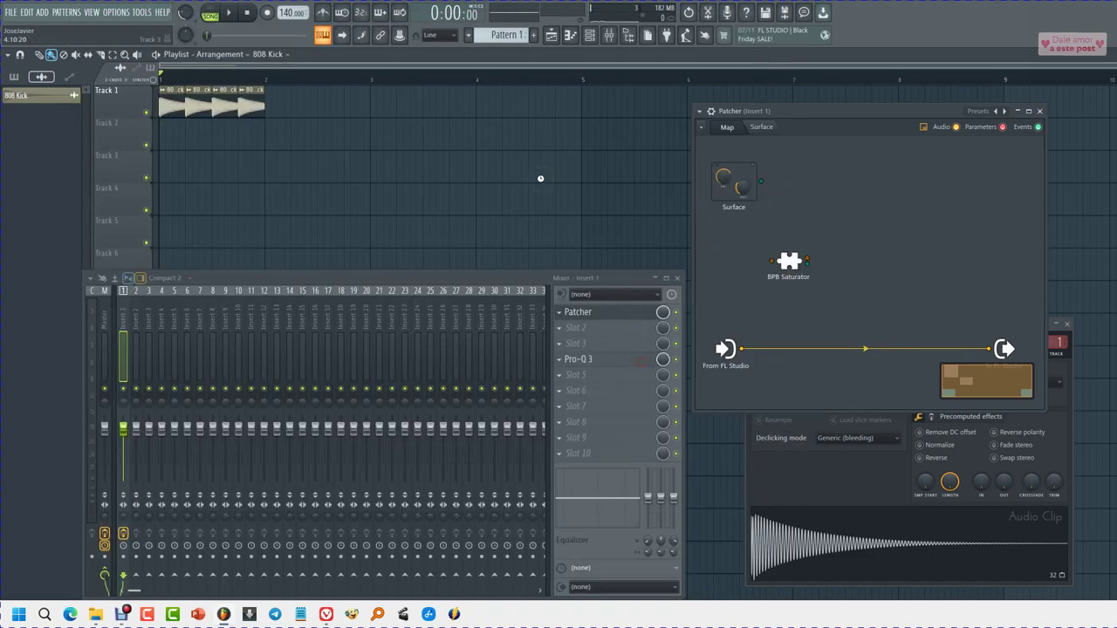
{"action": "left_click_drag", "start_coordinate": [746, 352], "coordinate": [790, 280]}
{"action": "left_click_drag", "start_coordinate": [808, 260], "coordinate": [1001, 349]}
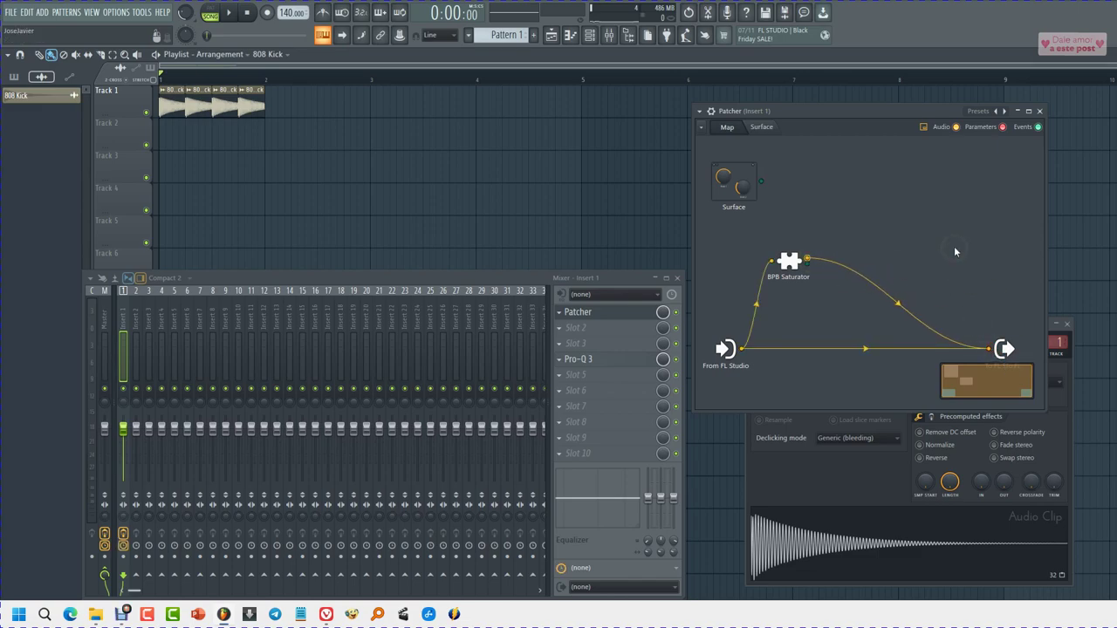
Set the BPB Saturator's Tube and Tape amounts to 99.
{"action": "left_click", "coordinate": [800, 265]}
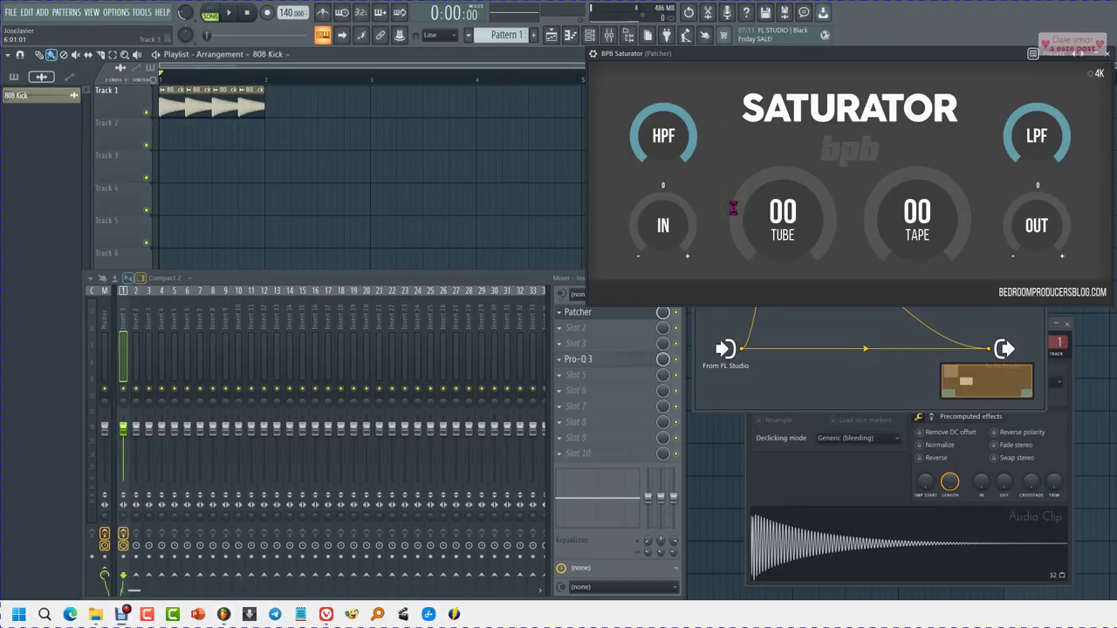
{"action": "left_click_drag", "start_coordinate": [729, 211], "coordinate": [804, 13]}
{"action": "left_click_drag", "start_coordinate": [929, 261], "coordinate": [897, 70]}
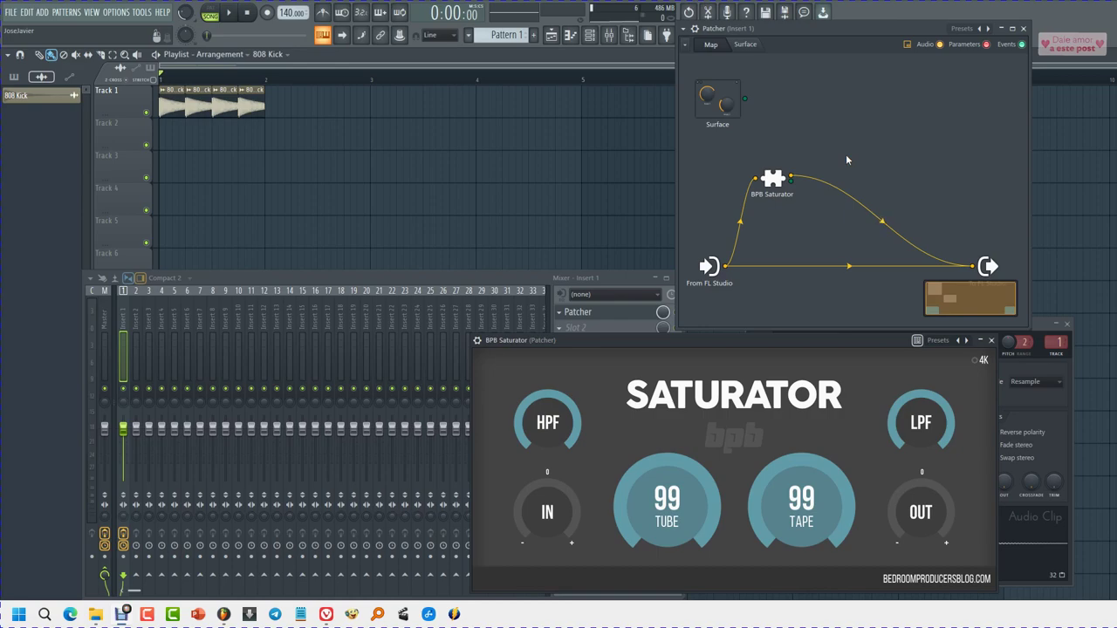
Insert Fruity Parametric EQ 2 between BPB Saturator and the output in Patcher, keeping a direct dry connection from input to output.
{"action": "right_click", "coordinate": [870, 177]}
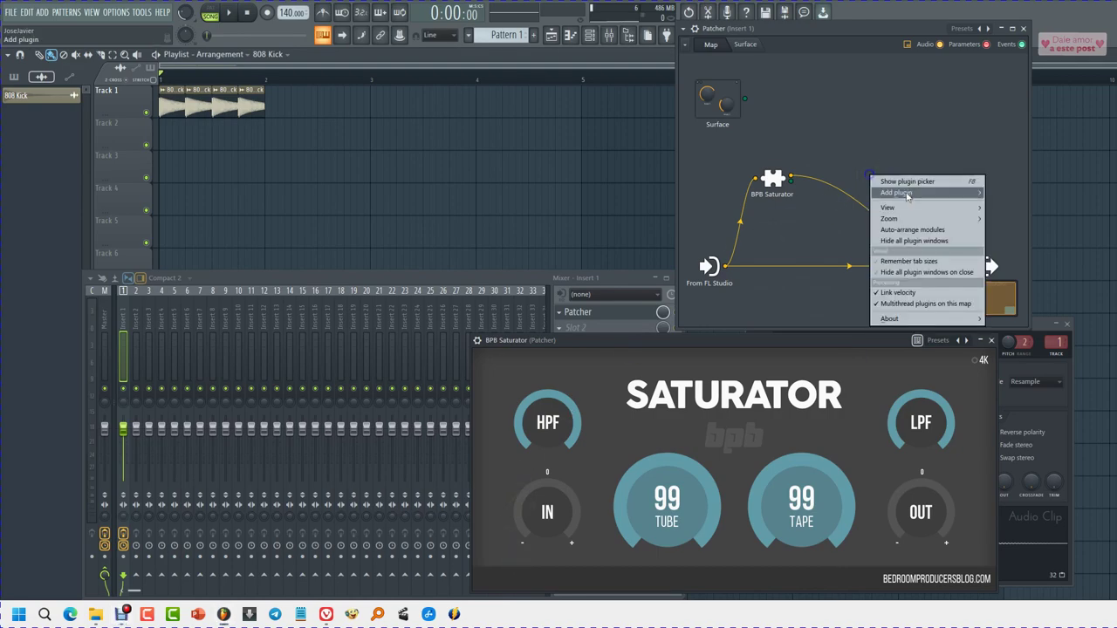
{"action": "mouse_move", "coordinate": [907, 193]}
{"action": "left_click", "coordinate": [417, 581]}
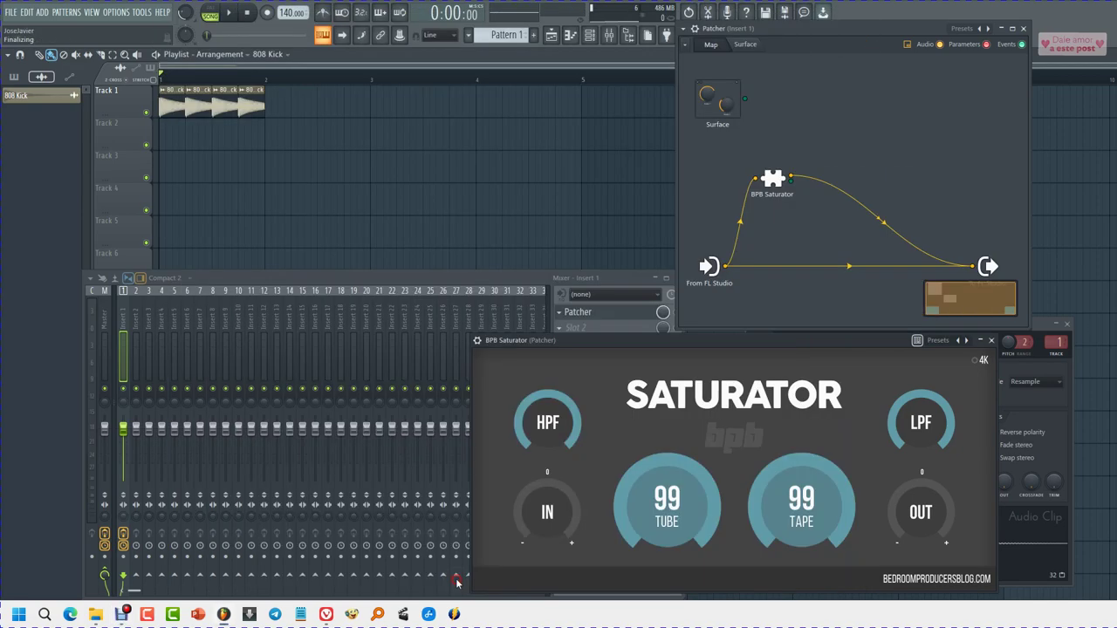
{"action": "left_click_drag", "start_coordinate": [894, 194], "coordinate": [957, 172]}
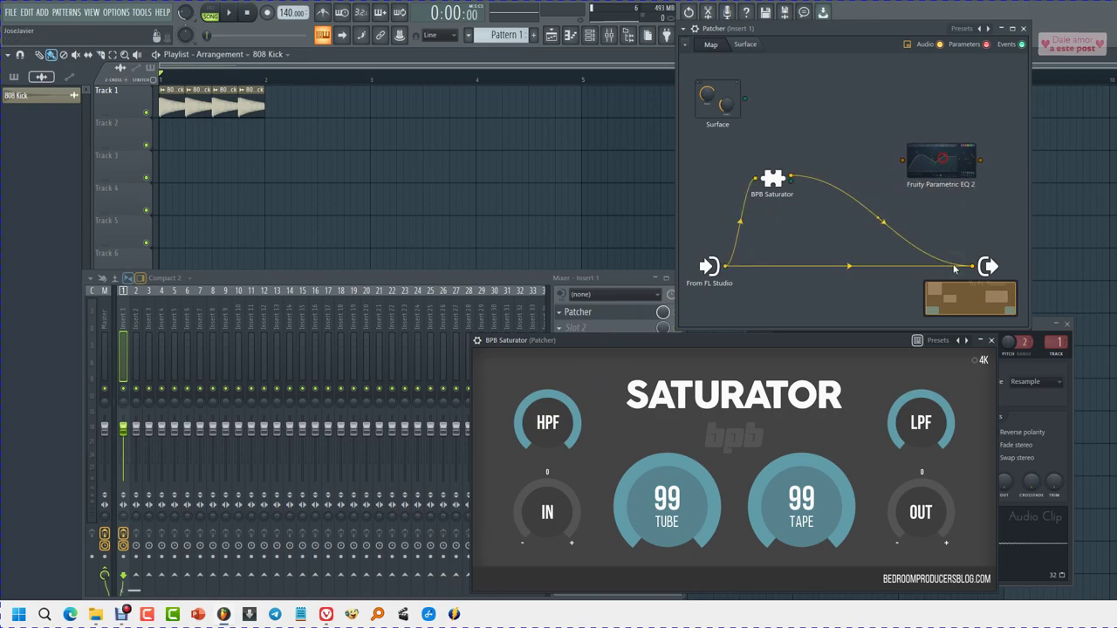
{"action": "left_click_drag", "start_coordinate": [970, 266], "coordinate": [906, 163]}
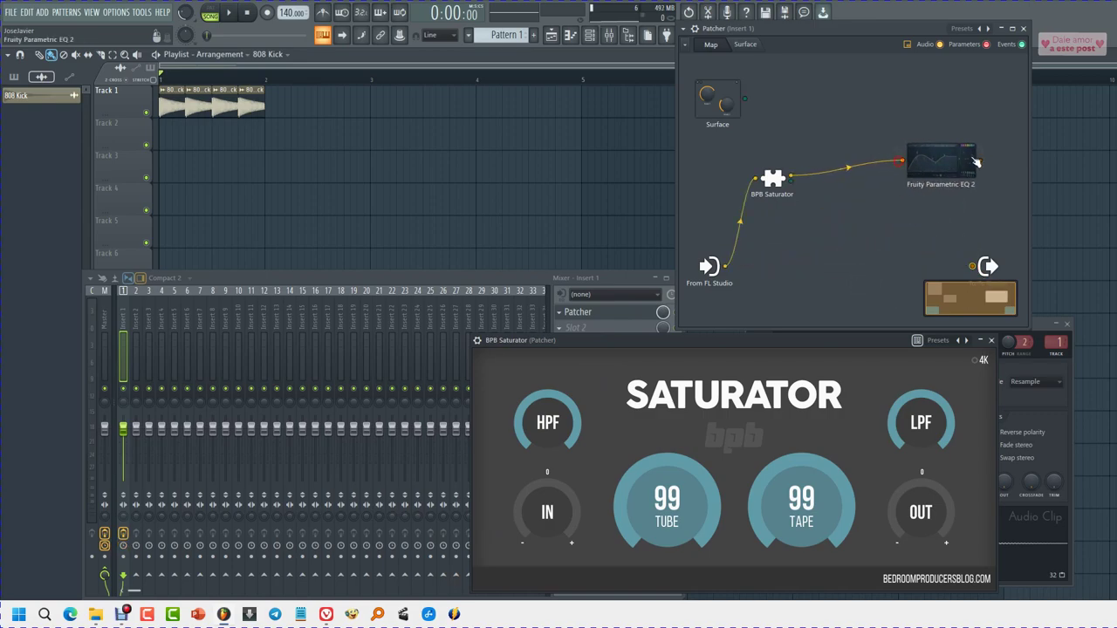
{"action": "left_click_drag", "start_coordinate": [978, 162], "coordinate": [972, 266]}
{"action": "left_click_drag", "start_coordinate": [725, 266], "coordinate": [971, 266]}
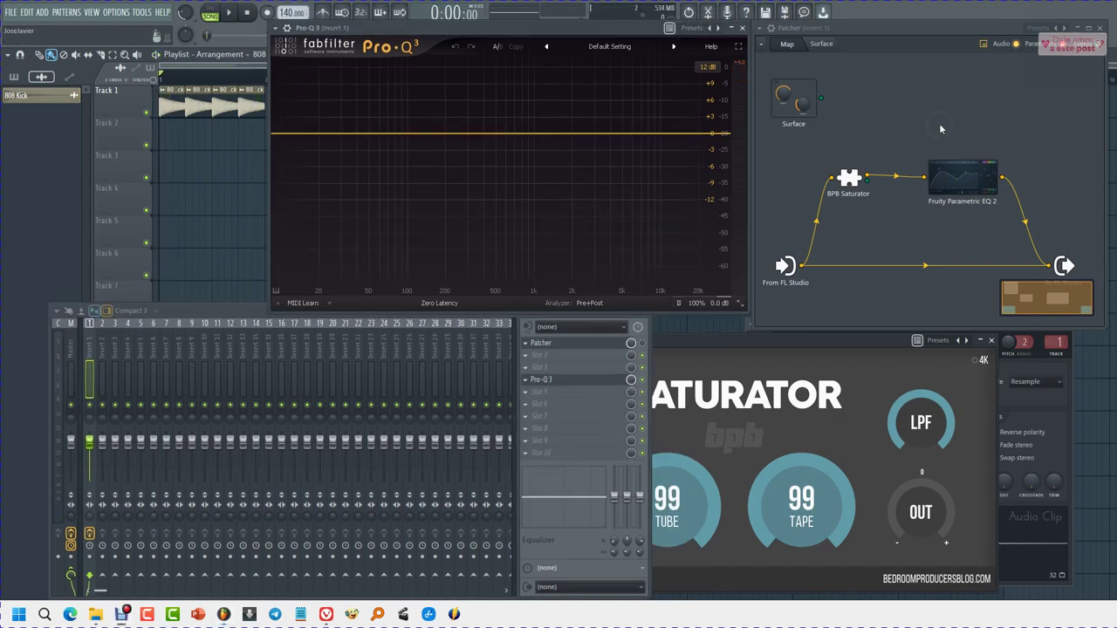
Load the Mastering preset "20Hz + 18kHz cut" in Fruity Parametric EQ 2 and raise the band 1 high-pass cutoff.
{"action": "double_click", "coordinate": [963, 180]}
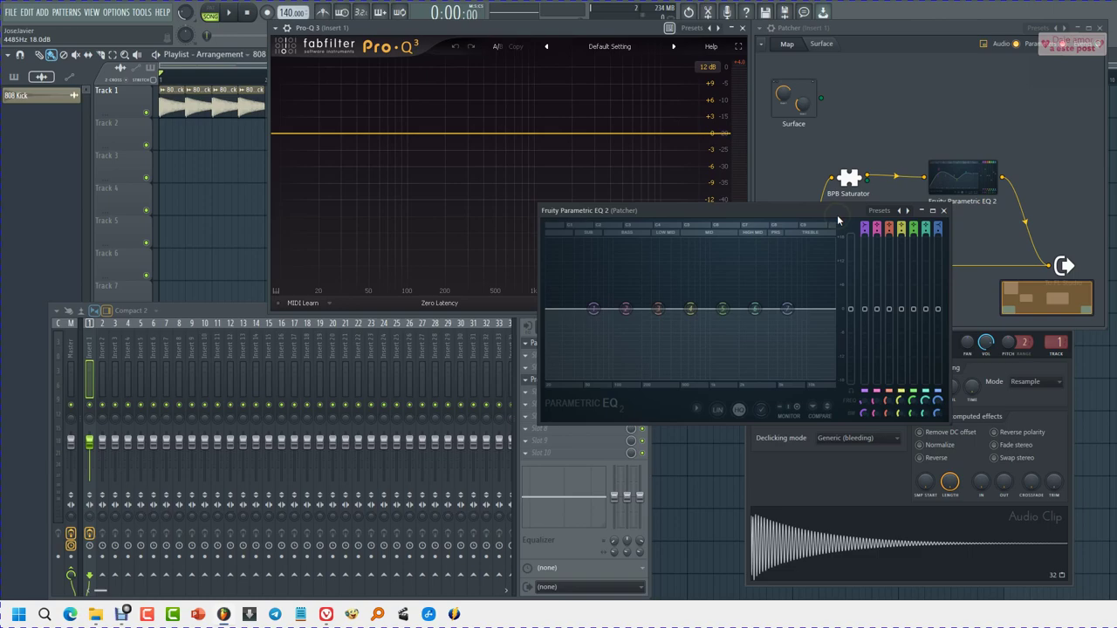
{"action": "left_click", "coordinate": [879, 211]}
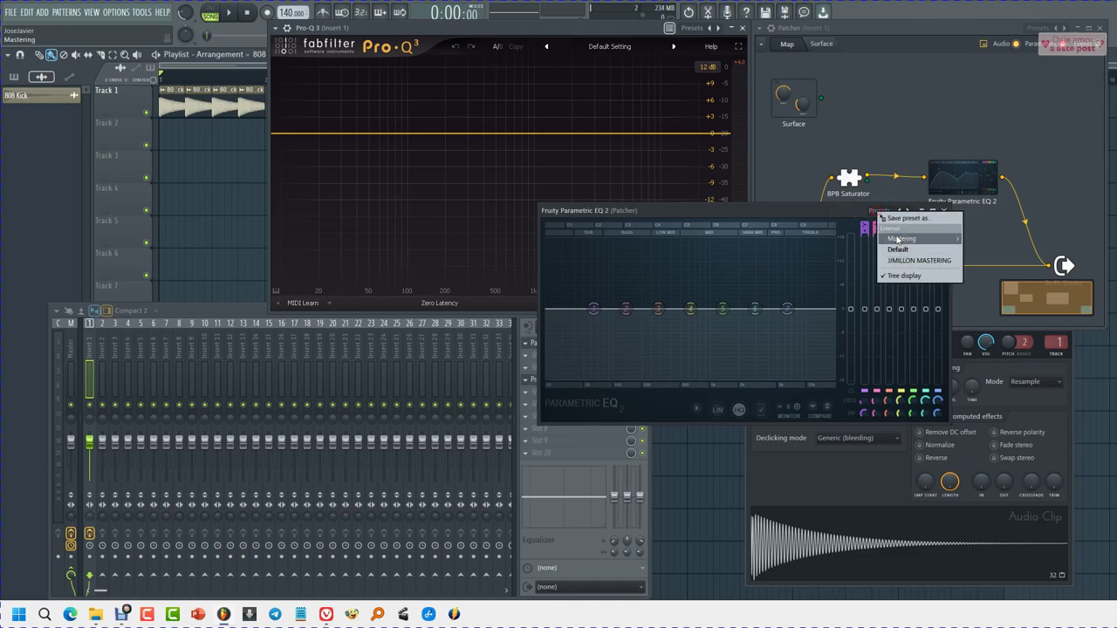
{"action": "mouse_move", "coordinate": [903, 238]}
{"action": "left_click", "coordinate": [1000, 251]}
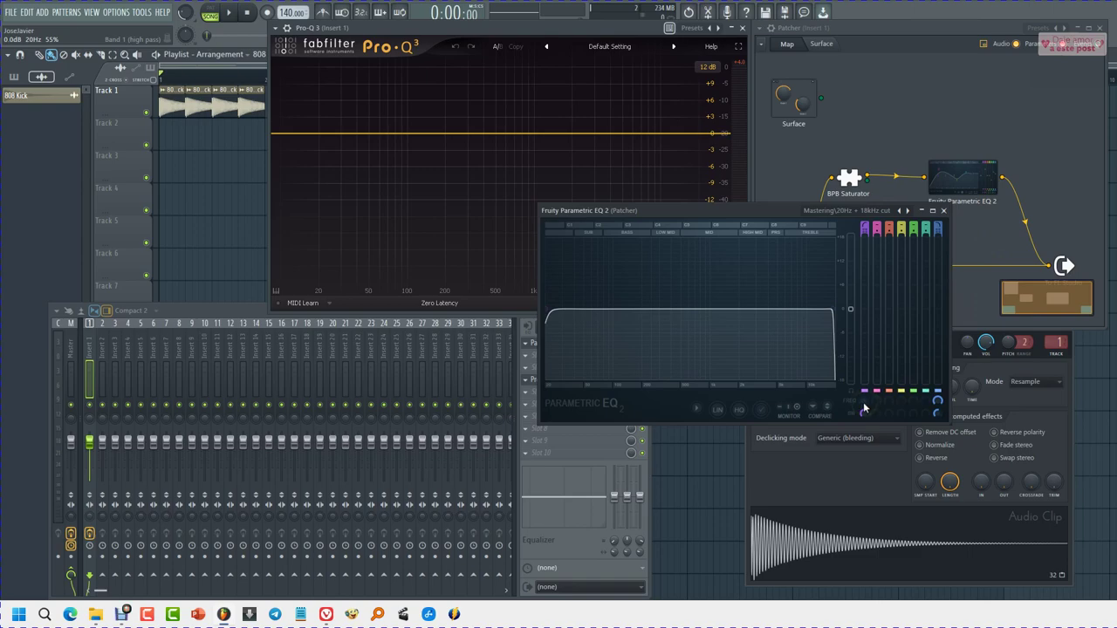
{"action": "left_click_drag", "start_coordinate": [864, 408], "coordinate": [900, 236]}
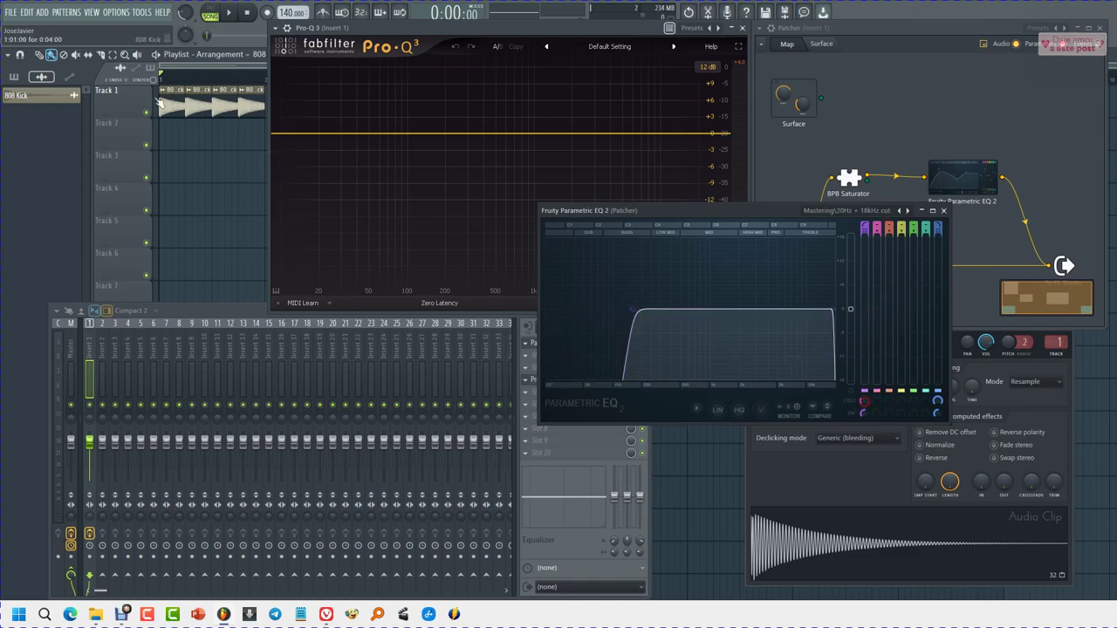
Move the high-pass cutoff of EQ band 1 further up while the kick plays, leaving only the high frequencies.
{"action": "left_click", "coordinate": [239, 19]}
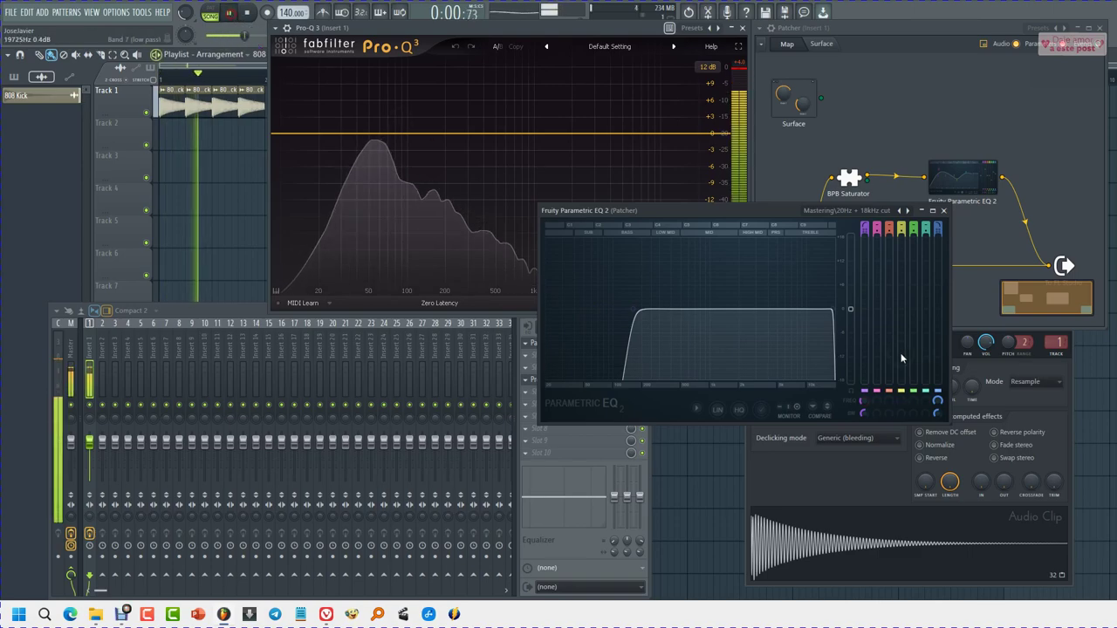
{"action": "left_click_drag", "start_coordinate": [727, 209], "coordinate": [847, 336]}
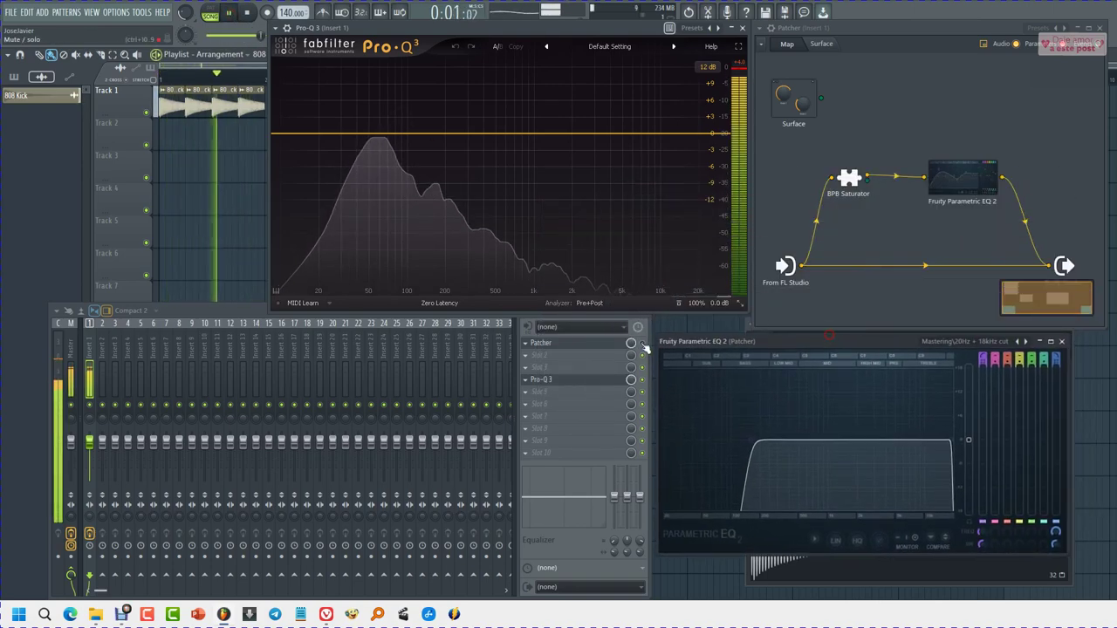
{"action": "left_click_drag", "start_coordinate": [981, 533], "coordinate": [993, 371]}
{"action": "left_click_drag", "start_coordinate": [983, 534], "coordinate": [984, 490]}
{"action": "key", "text": "space"}
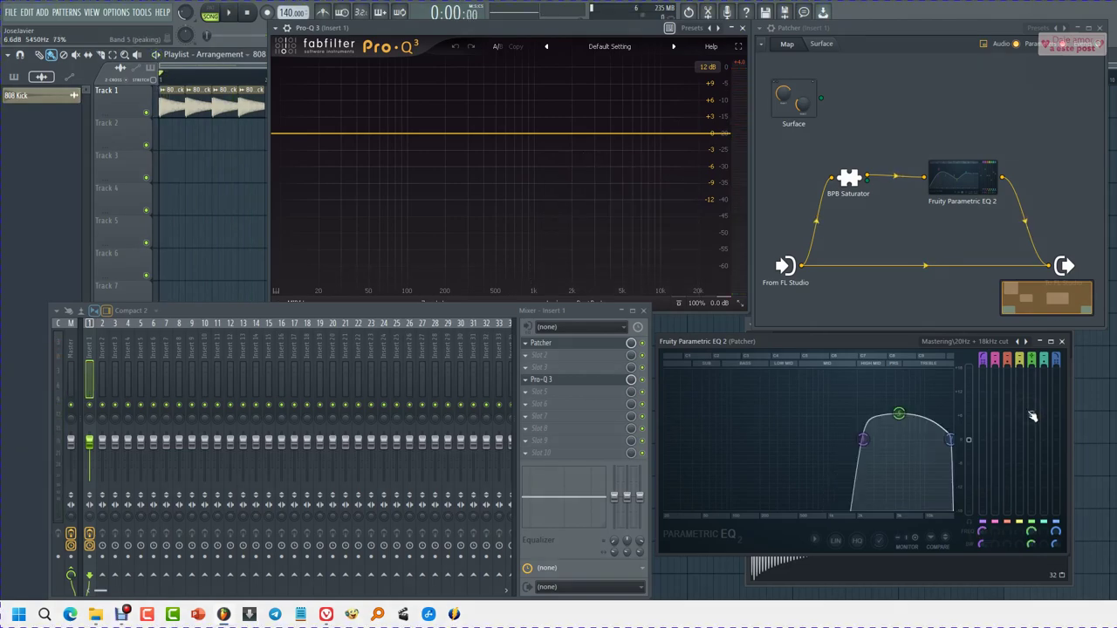
Shape EQ band 5 into a narrow boost of 11.9 dB at 8337 Hz with 17% width while auditioning the kick.
{"action": "left_click_drag", "start_coordinate": [1036, 416], "coordinate": [1045, 378]}
{"action": "key", "text": "space"}
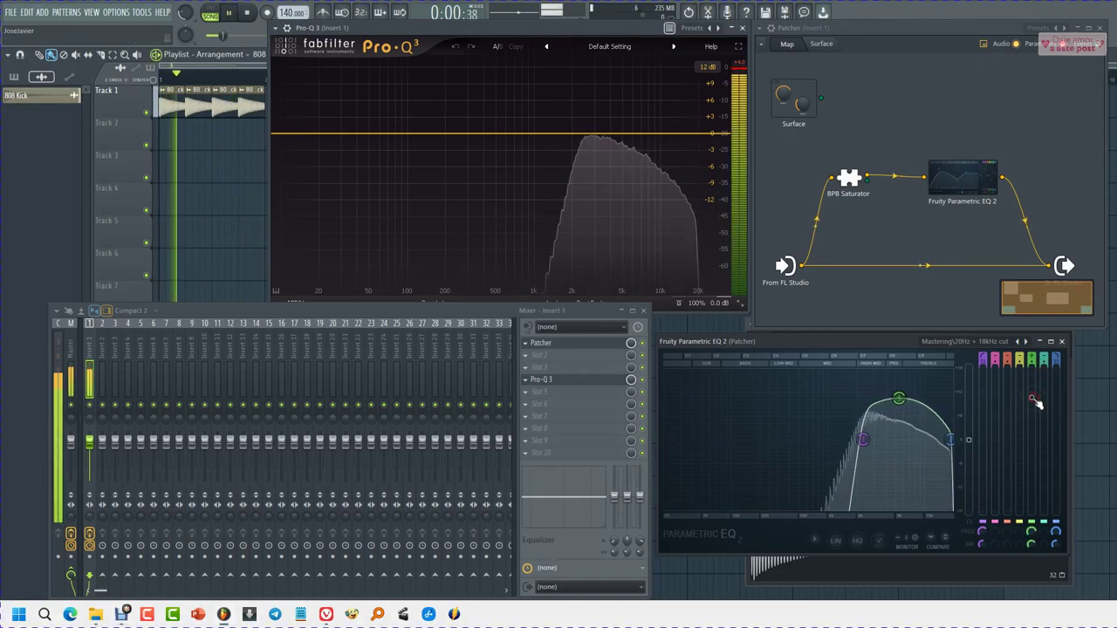
{"action": "left_click_drag", "start_coordinate": [1032, 543], "coordinate": [1033, 589]}
{"action": "left_click_drag", "start_coordinate": [1032, 533], "coordinate": [1039, 499]}
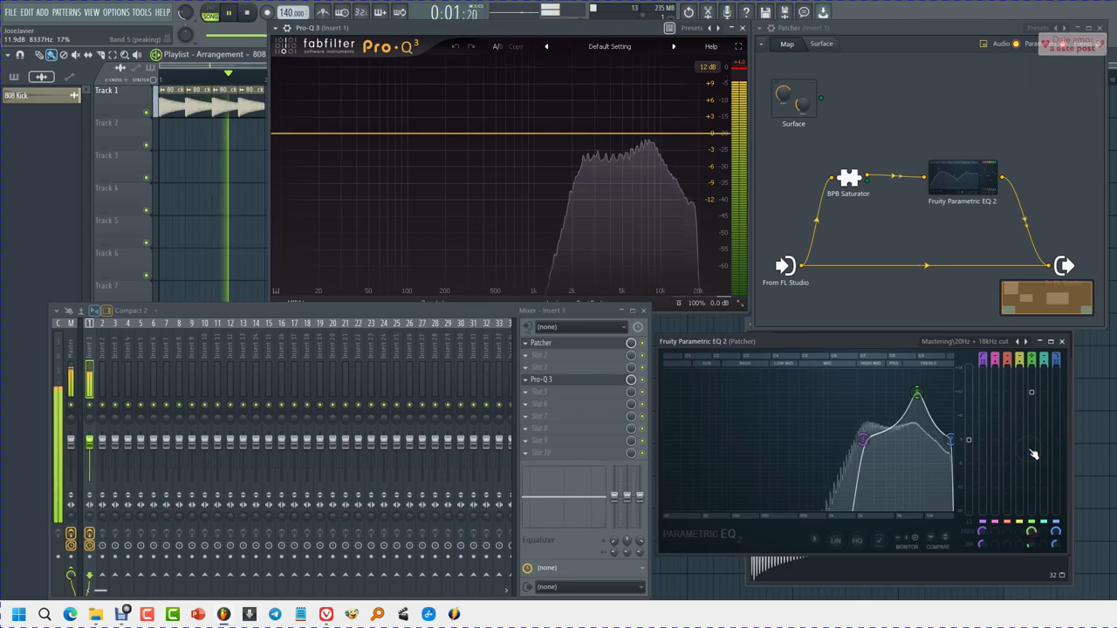
{"action": "key", "text": "space"}
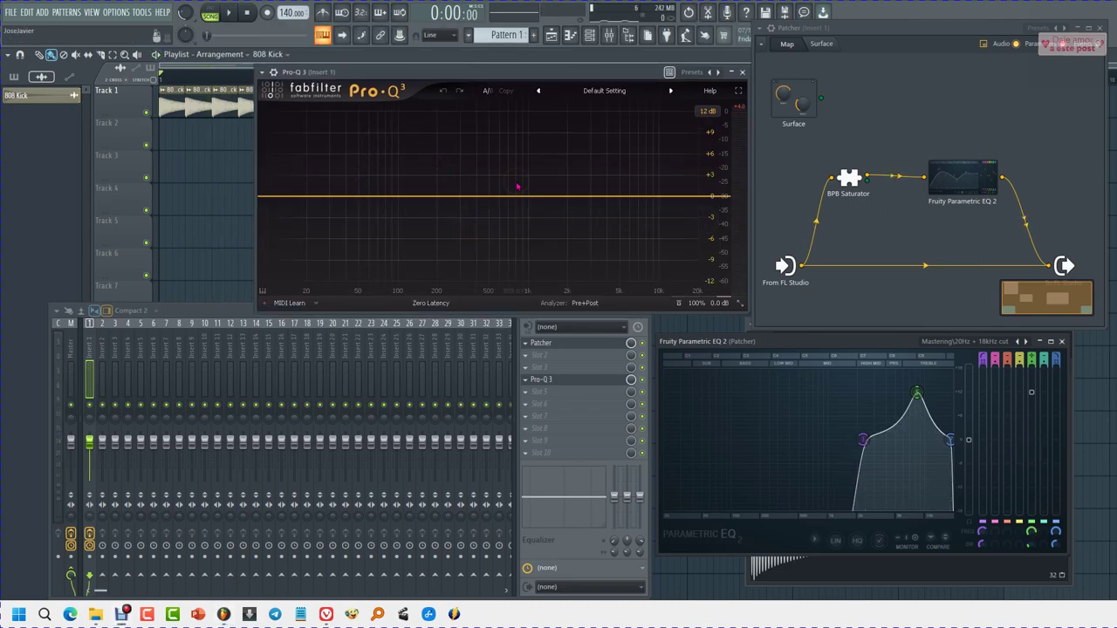
Play the kick and adjust the level of the connection from Fruity Parametric EQ 2 to the Patcher output.
{"action": "left_click", "coordinate": [925, 267]}
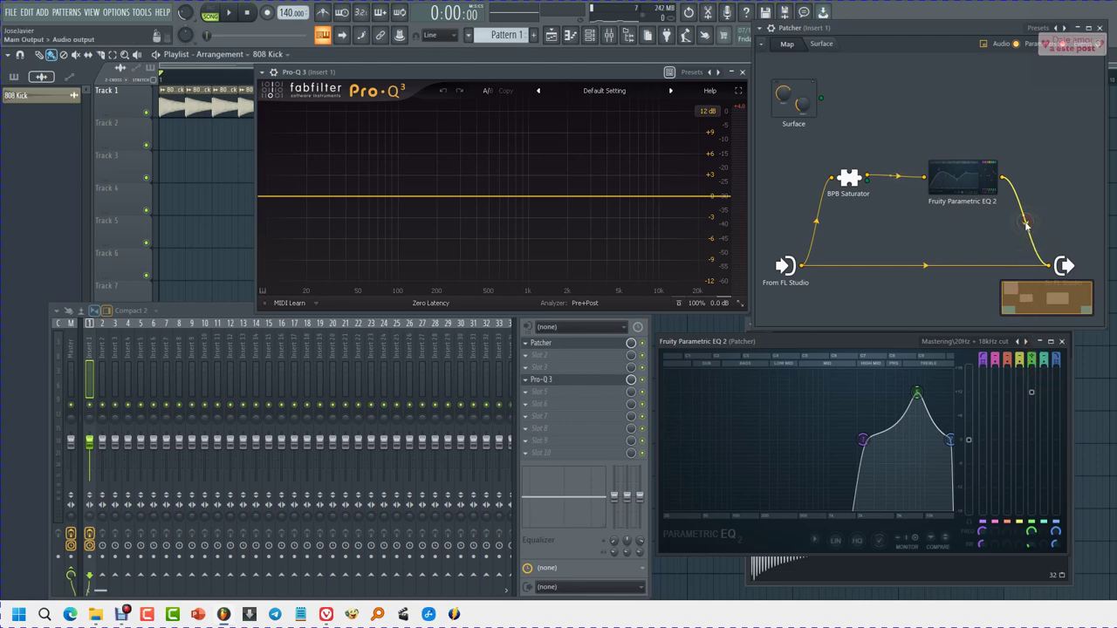
{"action": "left_click", "coordinate": [232, 14]}
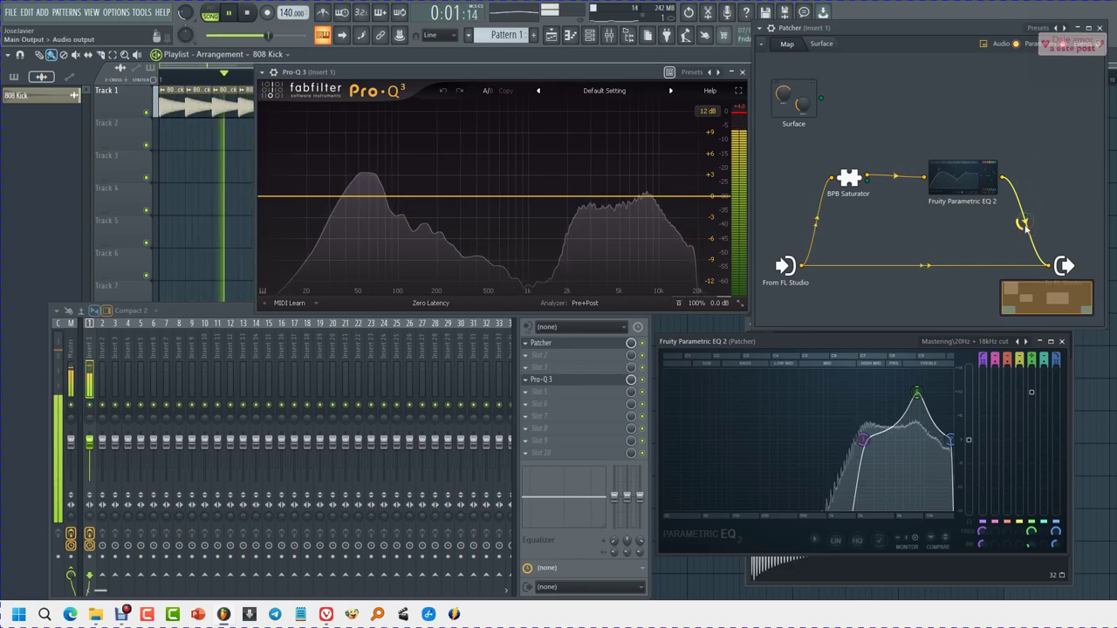
{"action": "key", "text": "space"}
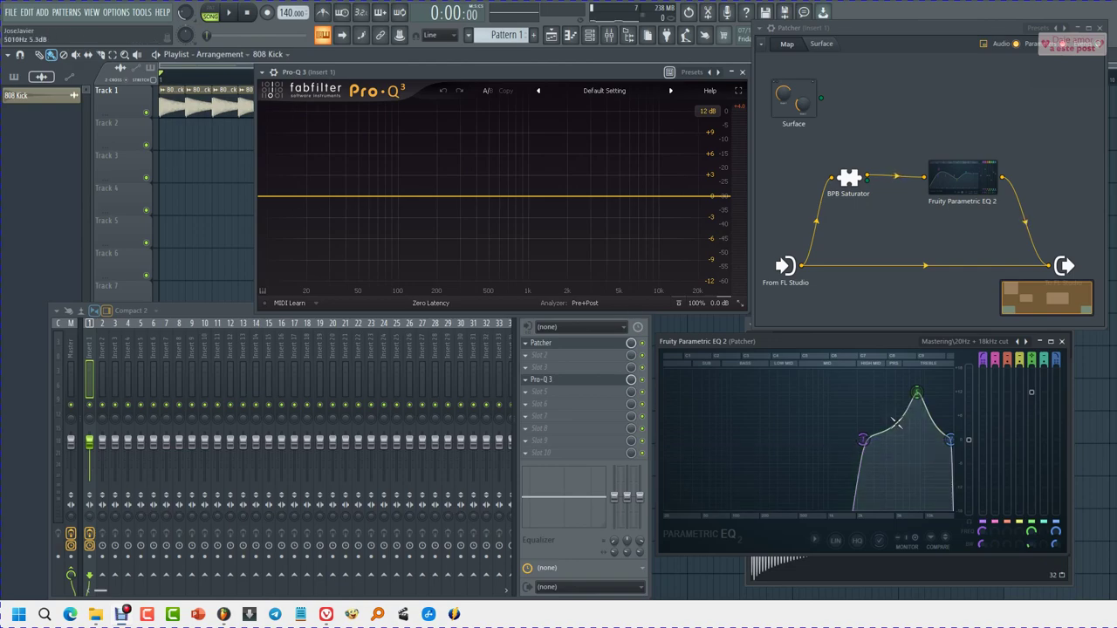
During playback, lower the EQ band 1 high-pass cutoff to 1242 Hz and widen the band to 100%.
{"action": "key", "text": "space"}
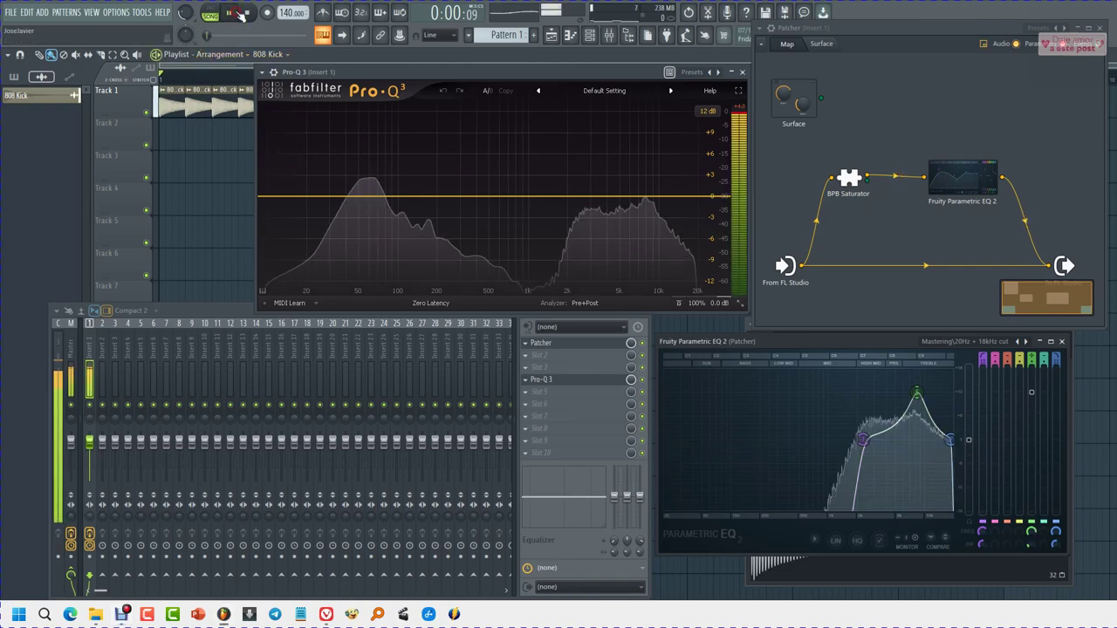
{"action": "left_click_drag", "start_coordinate": [983, 533], "coordinate": [992, 606]}
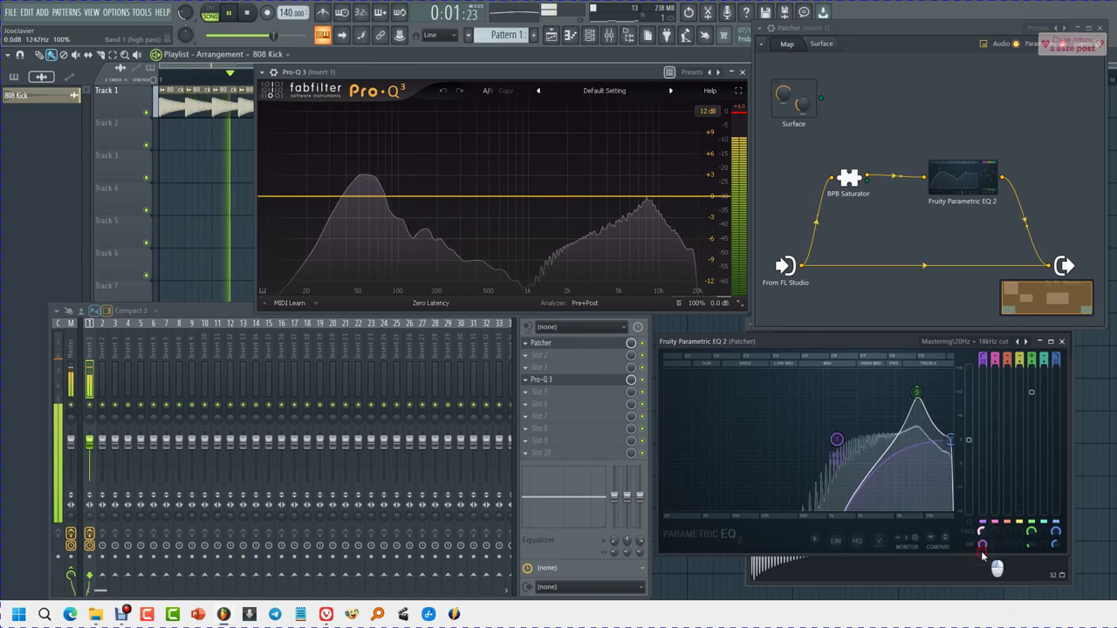
{"action": "key", "text": "space"}
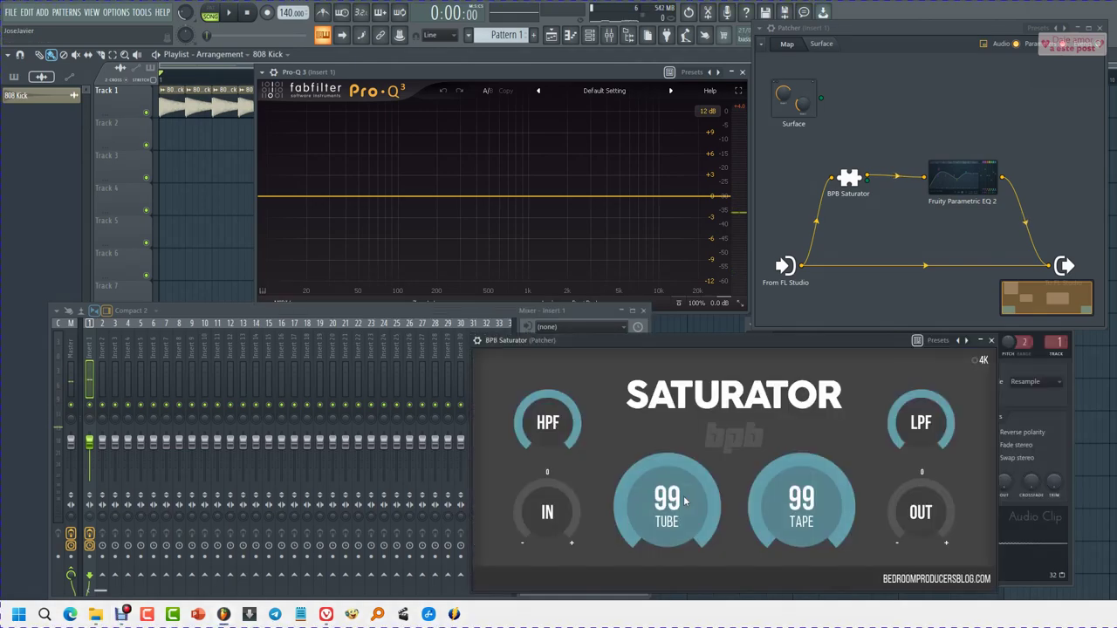
Reduce the BPB Saturator's Tube amount and toggle Patcher on Insert 1 to compare the kick with and without processing.
{"action": "left_click_drag", "start_coordinate": [665, 502], "coordinate": [674, 572]}
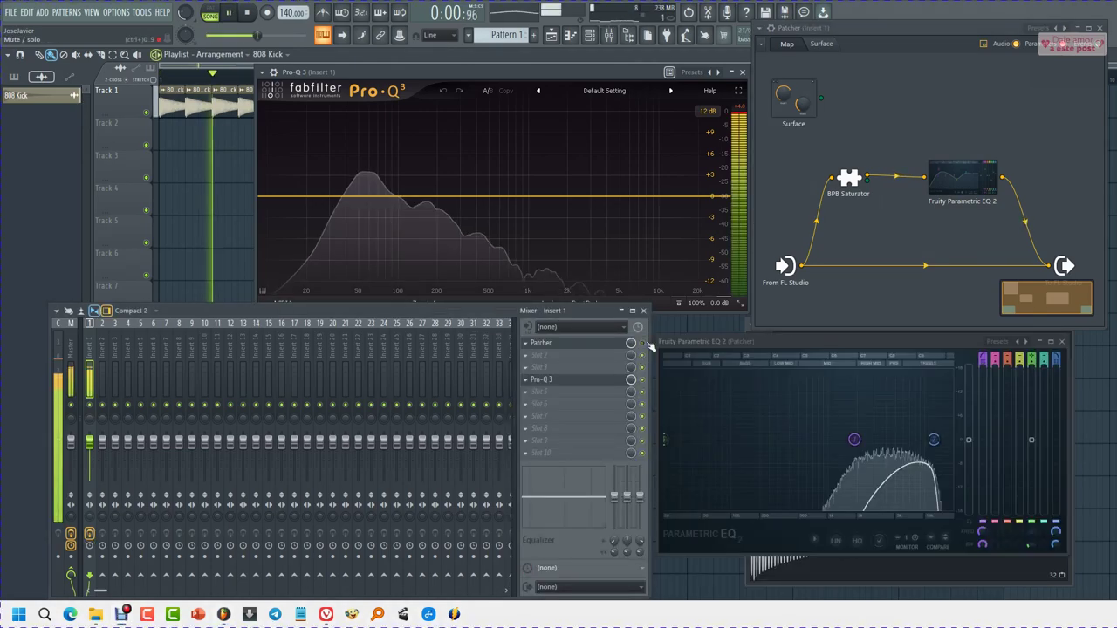
{"action": "left_click", "coordinate": [642, 343]}
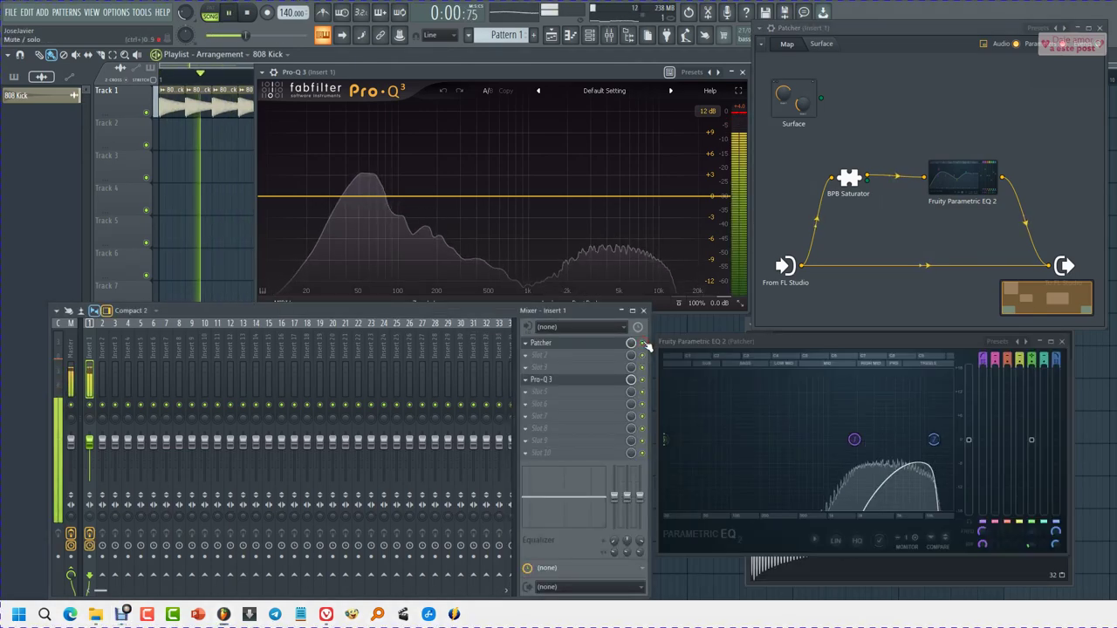